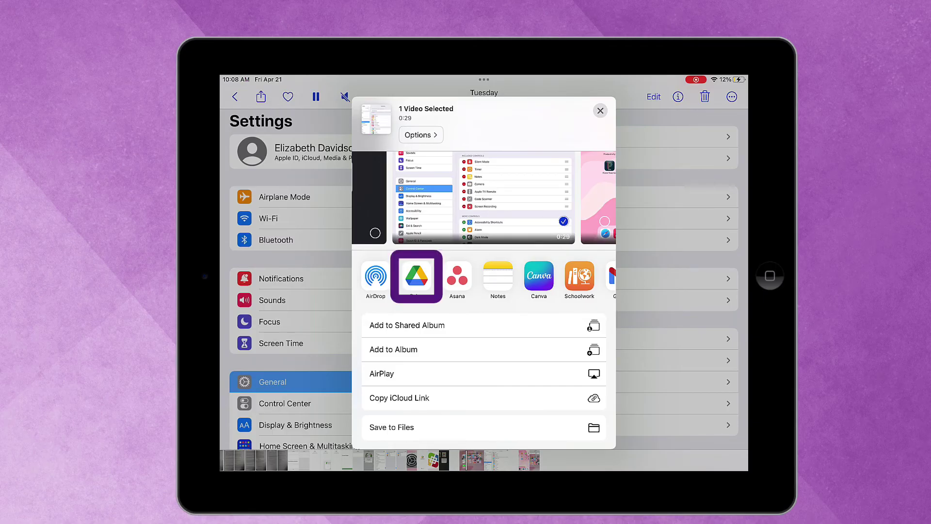
Share the video to Google Drive and rename the upload 'Screen Recording'.
{"action": "left_click", "coordinate": [417, 276]}
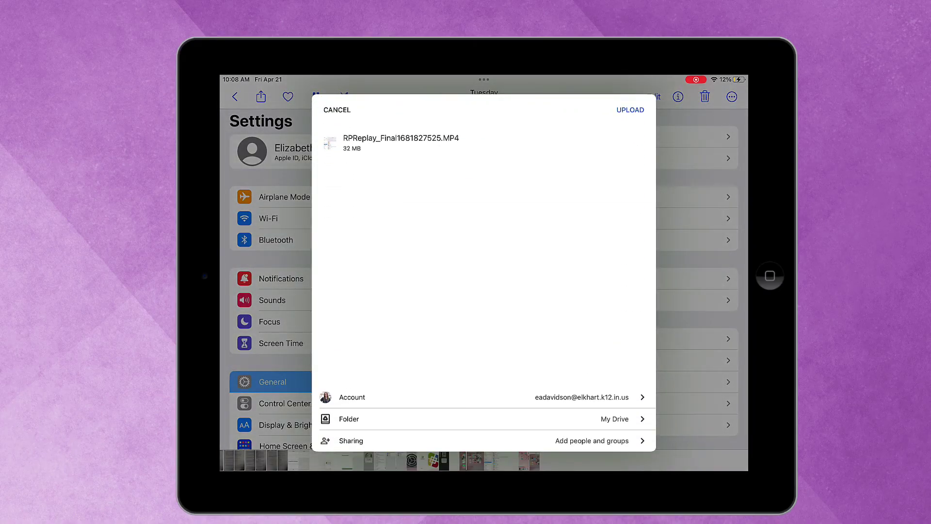
{"action": "left_click", "coordinate": [401, 137]}
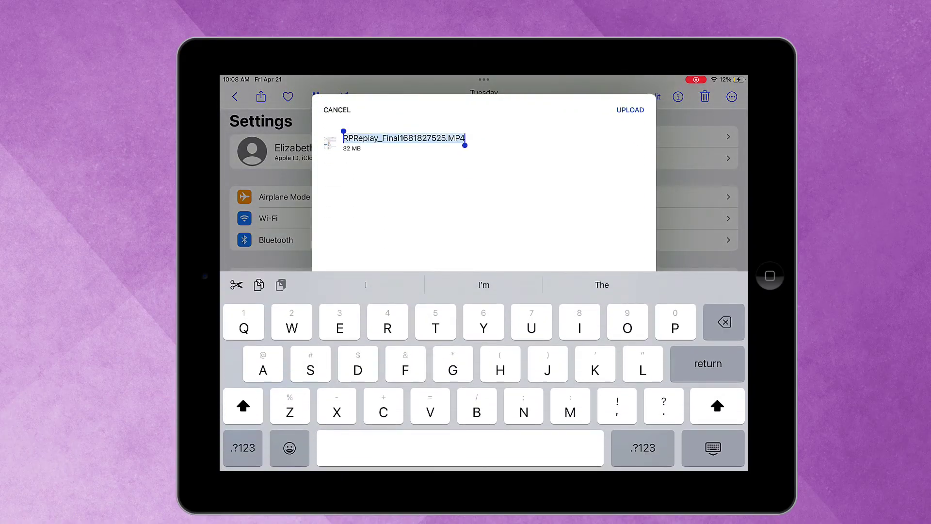
{"action": "type", "text": "Screen Recording"}
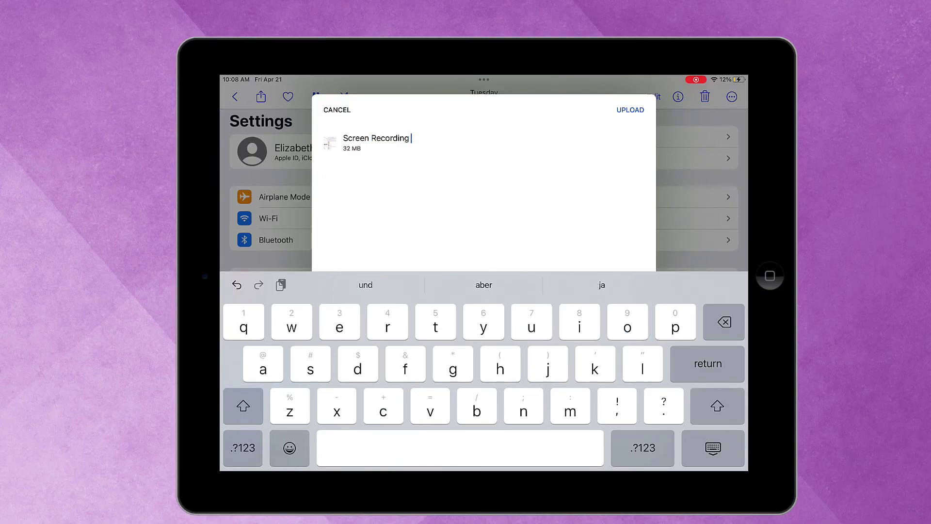
{"action": "key", "text": "Return"}
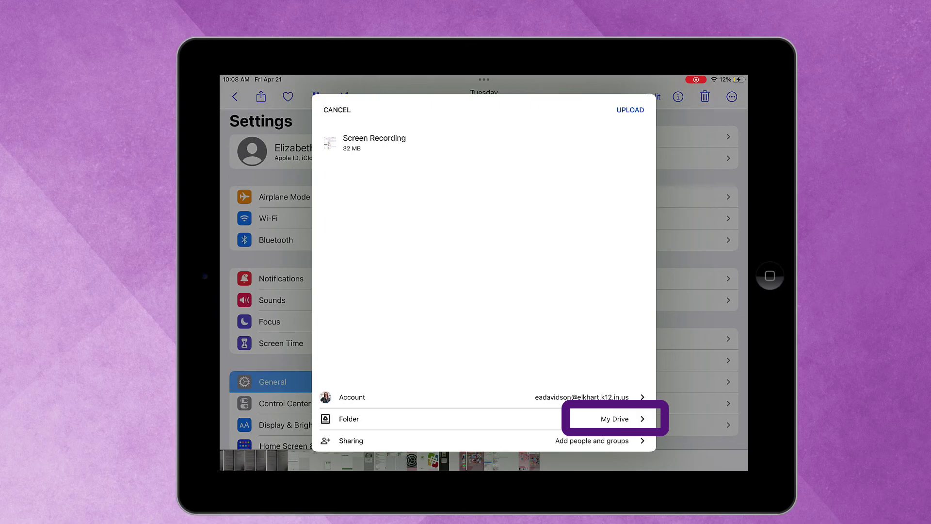
Set the upload's destination folder to My Drive > Video Recordings.
{"action": "left_click", "coordinate": [615, 418]}
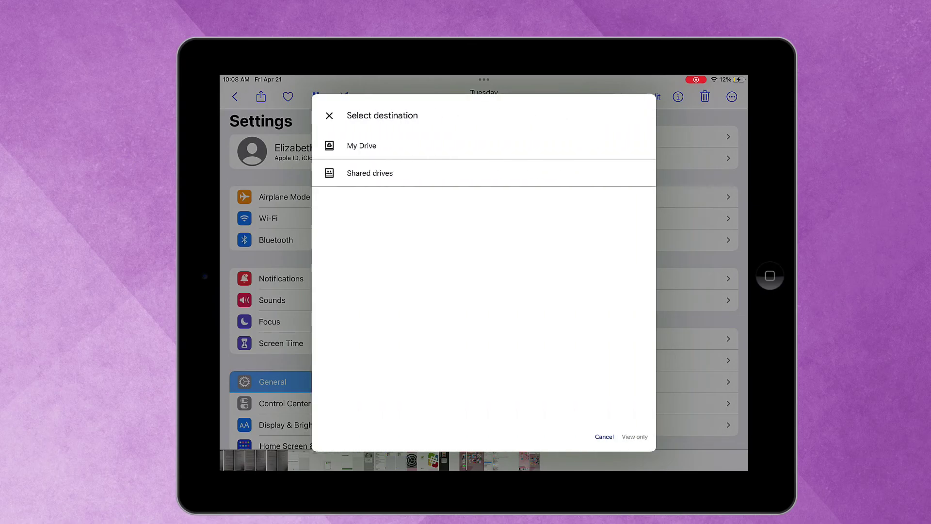
{"action": "left_click", "coordinate": [362, 146]}
{"action": "scroll", "coordinate": [483, 272], "scroll_direction": "down", "scroll_amount": 3}
{"action": "scroll", "coordinate": [484, 272], "scroll_direction": "down", "scroll_amount": 5}
{"action": "scroll", "coordinate": [484, 273], "scroll_direction": "down", "scroll_amount": 5}
{"action": "scroll", "coordinate": [484, 273], "scroll_direction": "down", "scroll_amount": 2}
{"action": "scroll", "coordinate": [483, 273], "scroll_direction": "down", "scroll_amount": 3}
{"action": "left_click", "coordinate": [373, 188]}
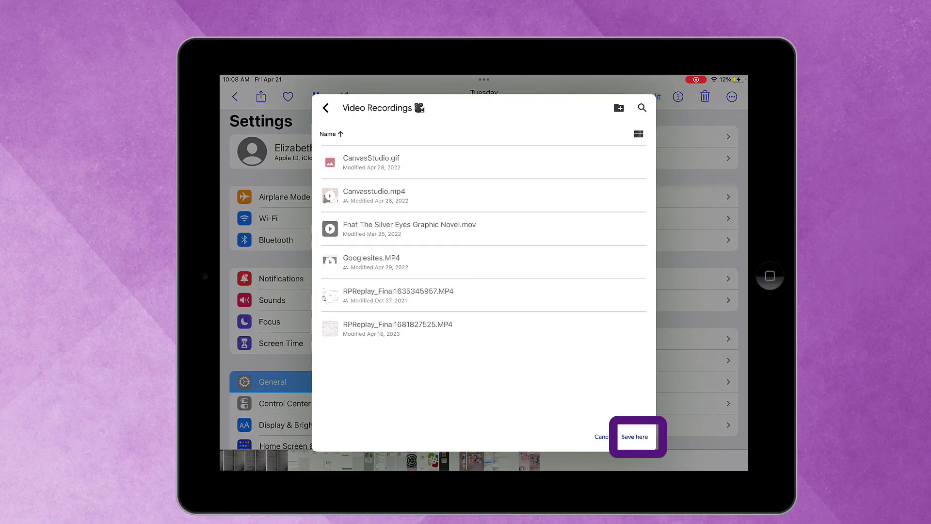
{"action": "left_click", "coordinate": [634, 437]}
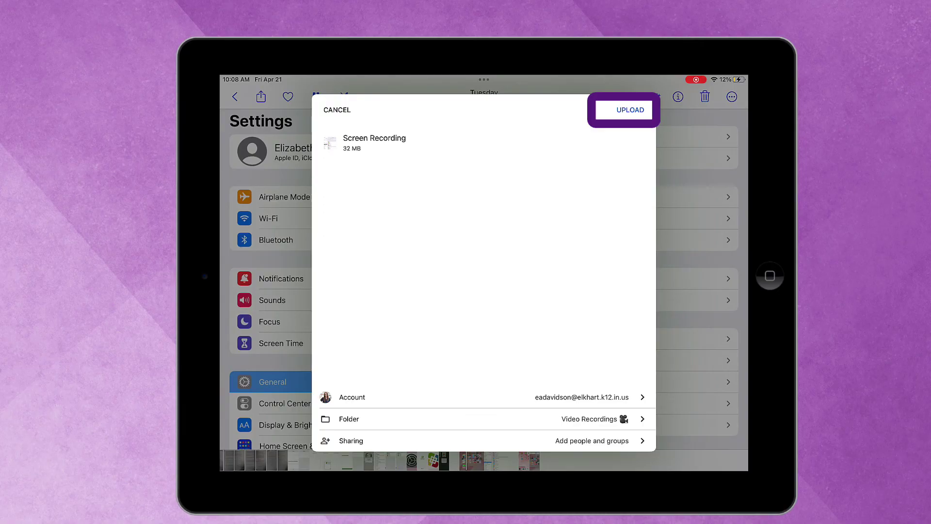
Start uploading the 32 MB Screen Recording to Video Recordings.
{"action": "left_click", "coordinate": [631, 109]}
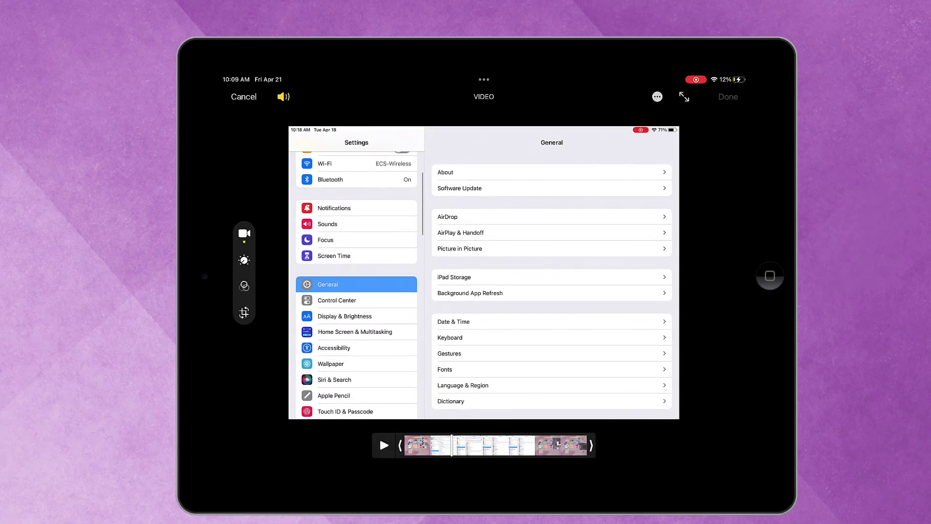
Scrub the video timeline to preview different moments of the recording.
{"action": "mouse_move", "coordinate": [452, 445]}
{"action": "left_mouse_down"}
{"action": "mouse_move", "coordinate": [546, 445]}
{"action": "mouse_move", "coordinate": [420, 445]}
{"action": "left_mouse_up"}
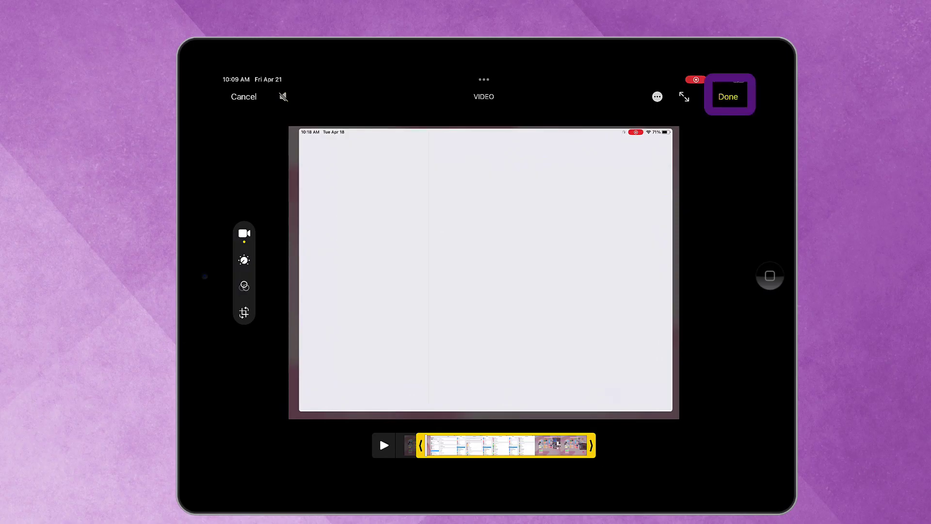
Keep the trimmed clip with the Save Video option.
{"action": "left_click", "coordinate": [727, 97]}
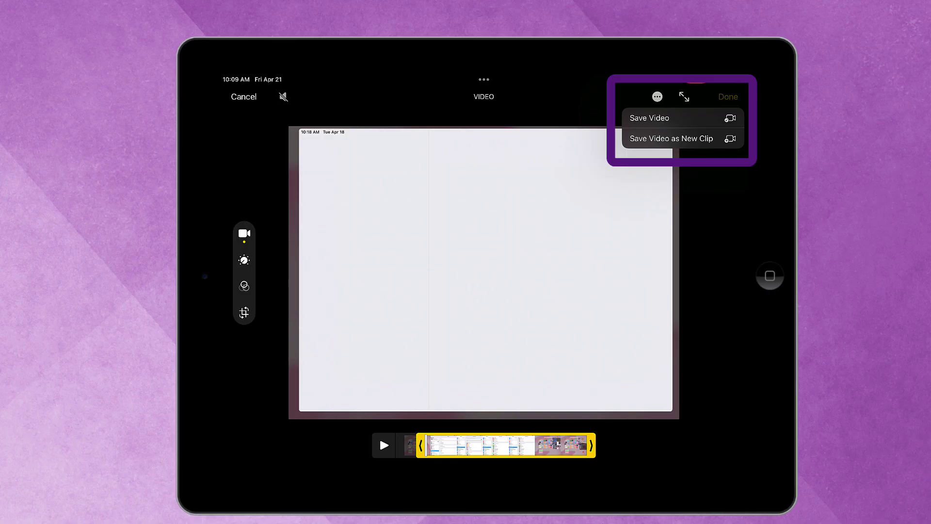
{"action": "left_click", "coordinate": [650, 117]}
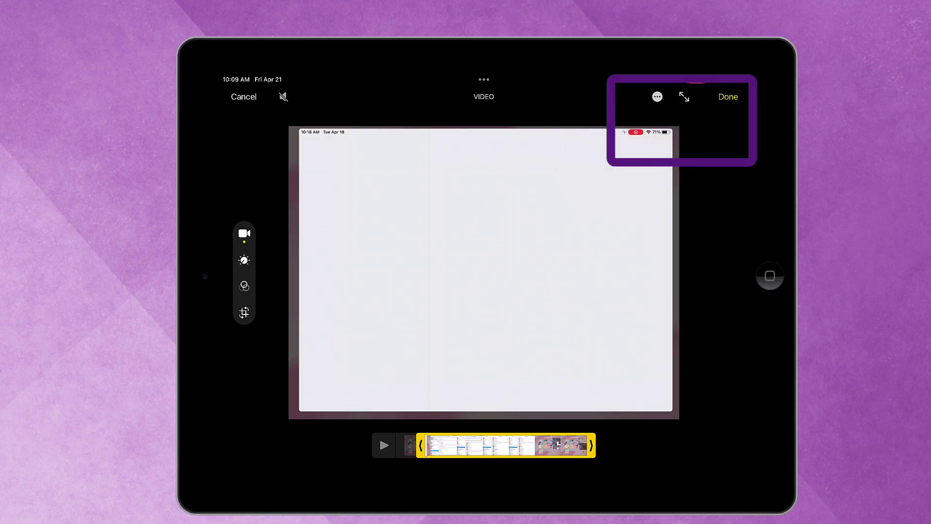